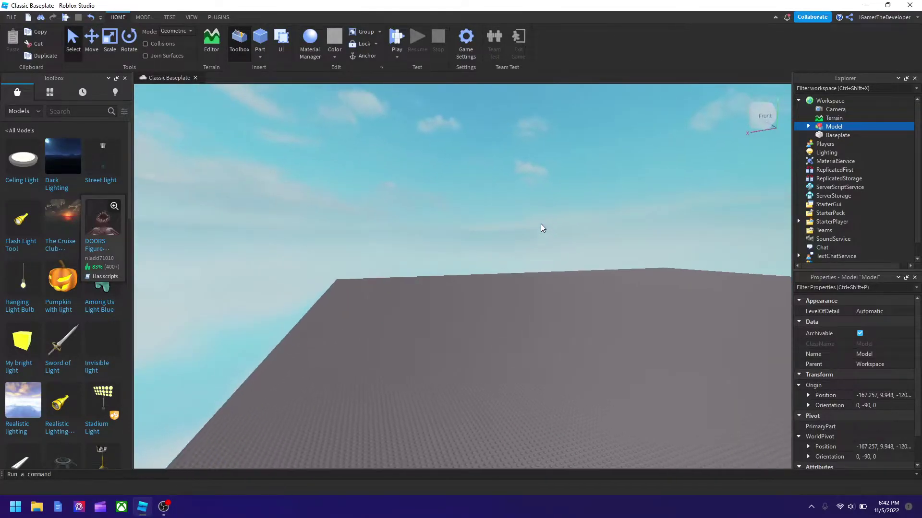
# Step: Set the Lighting Ambient and OutdoorAmbient colours to black
pyautogui.moveTo(307, 167); pyautogui.dragTo(226, 205, button='right')
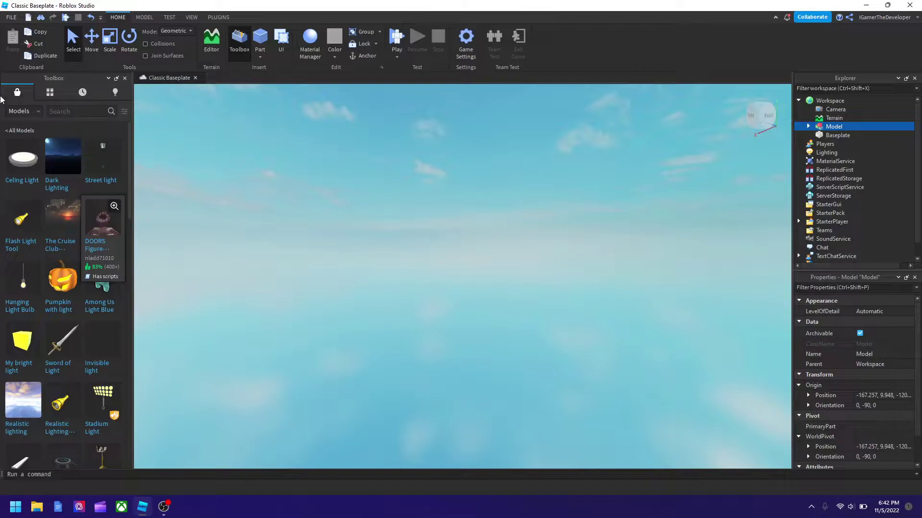
pyautogui.moveTo(298, 191); pyautogui.dragTo(295, 195, button='right')
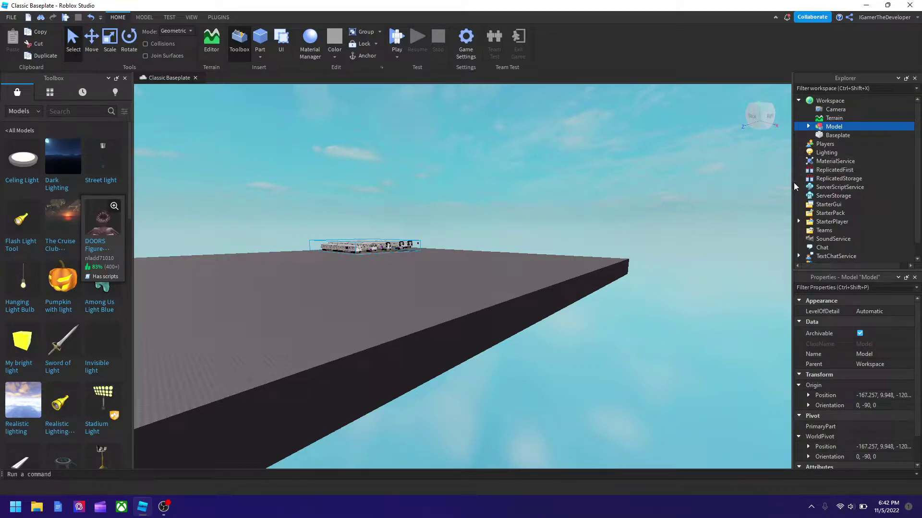
pyautogui.click(813, 152)
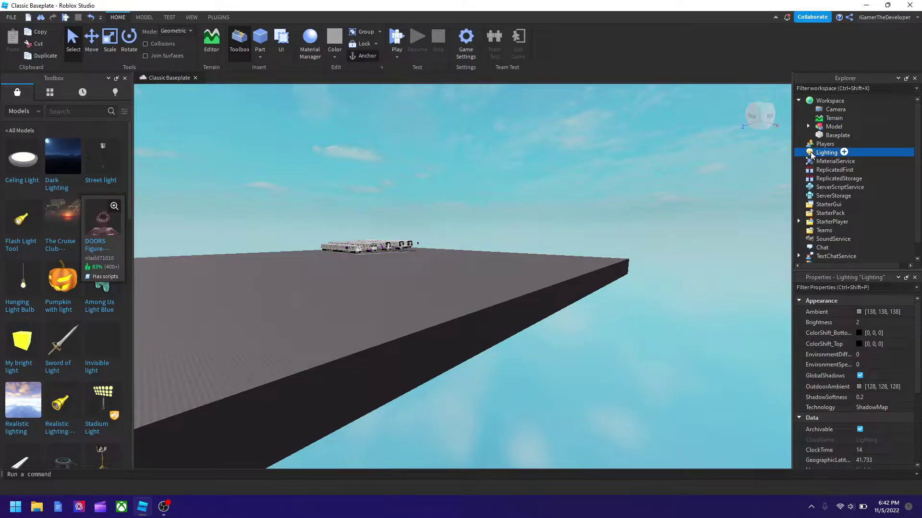
pyautogui.click(857, 312)
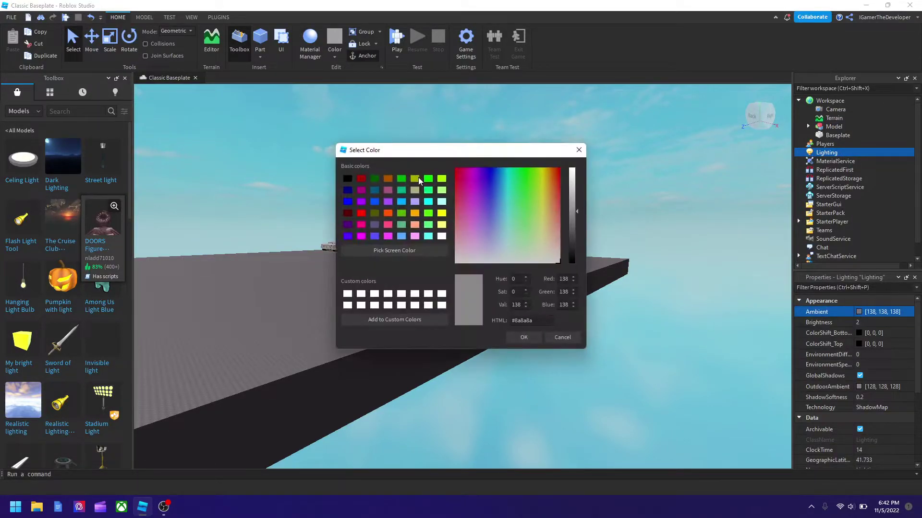
pyautogui.click(524, 338)
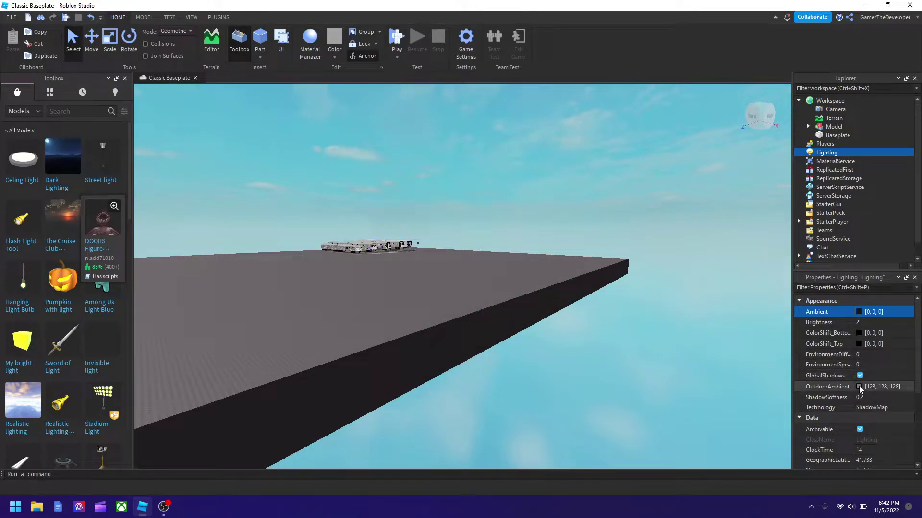
pyautogui.click(859, 388)
pyautogui.click(349, 179)
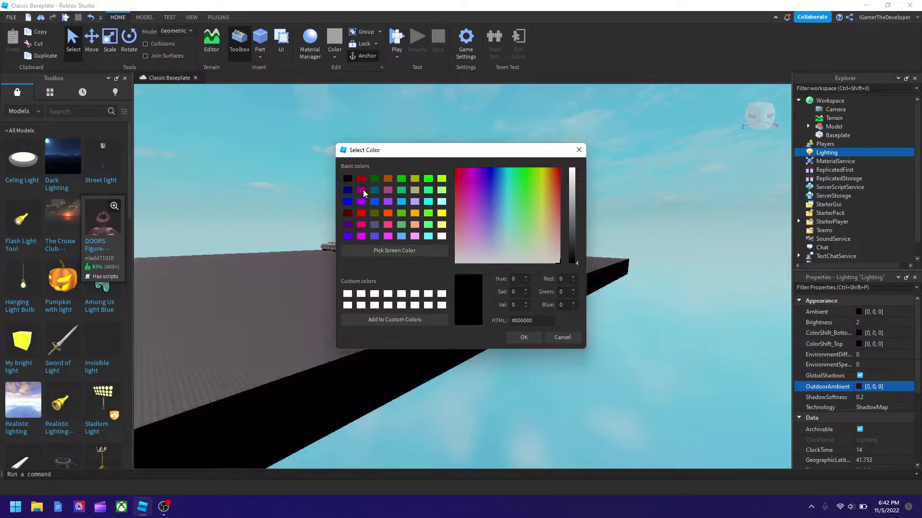
pyautogui.click(523, 338)
# Step: Set the Lighting TimeOfDay to 0 (midnight)
pyautogui.scroll(-4, 862, 389)
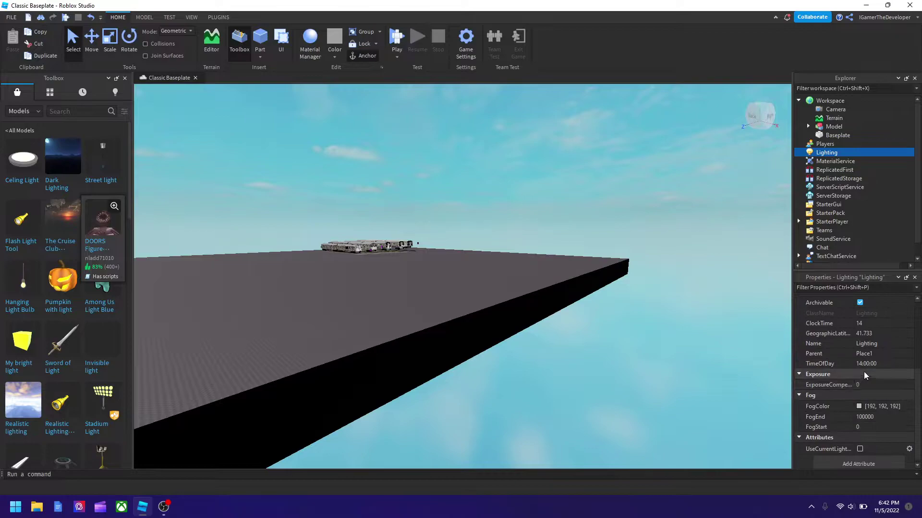
pyautogui.click(869, 364)
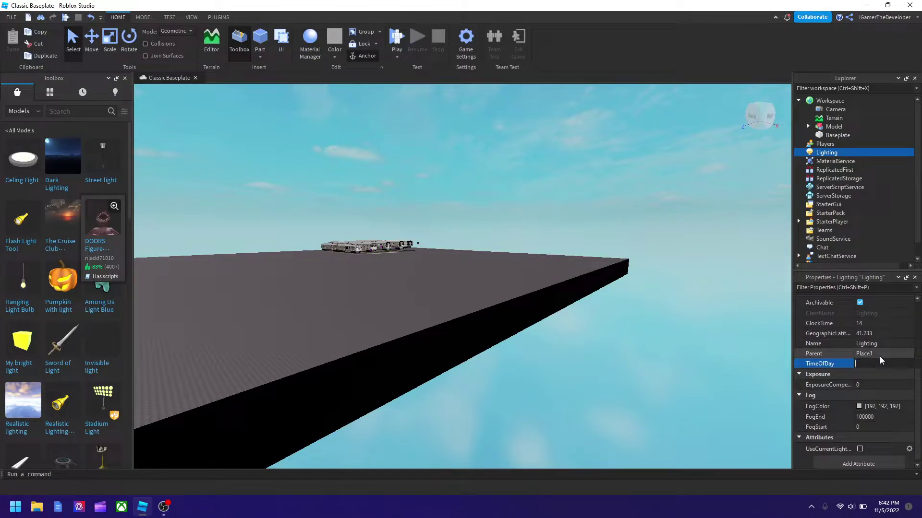
pyautogui.write('0')
pyautogui.press('Return')
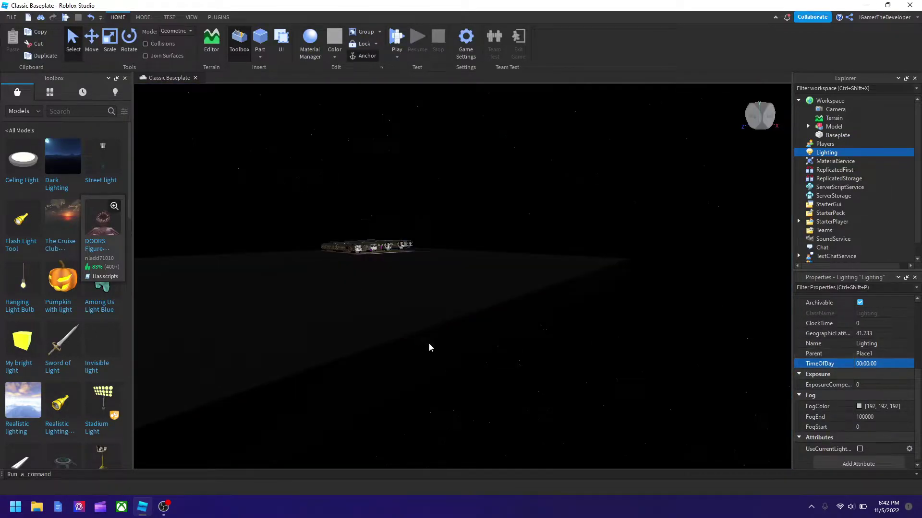
pyautogui.press('a')
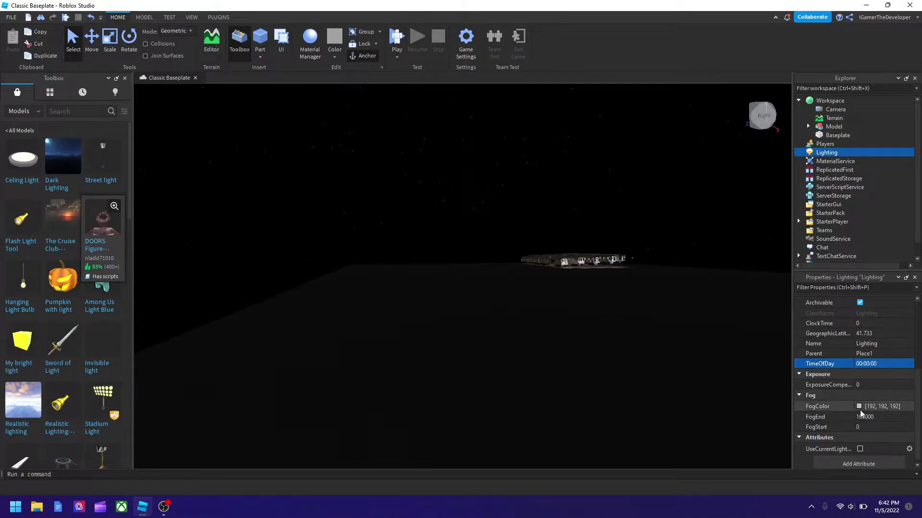
pyautogui.click(859, 407)
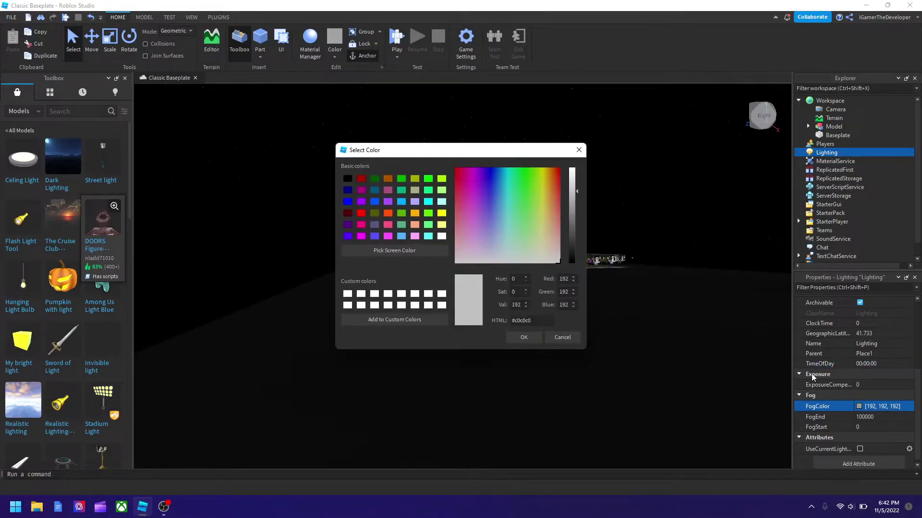
pyautogui.click(347, 181)
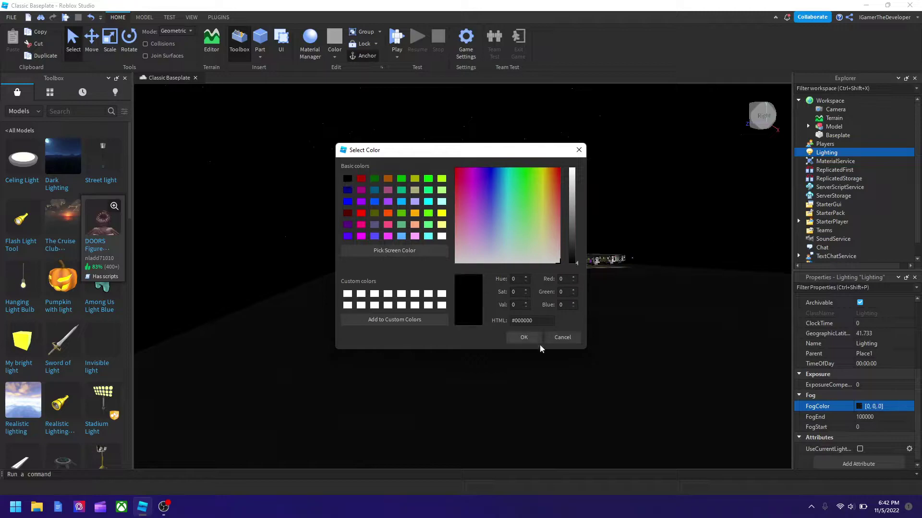
pyautogui.click(533, 339)
pyautogui.press('s')
pyautogui.click(863, 427)
pyautogui.write('500')
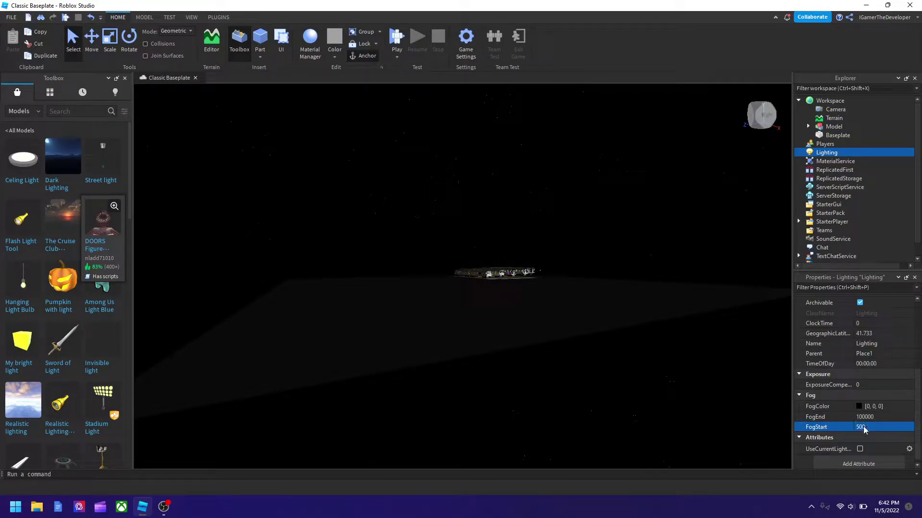
pyautogui.click(885, 416)
pyautogui.write('00000')
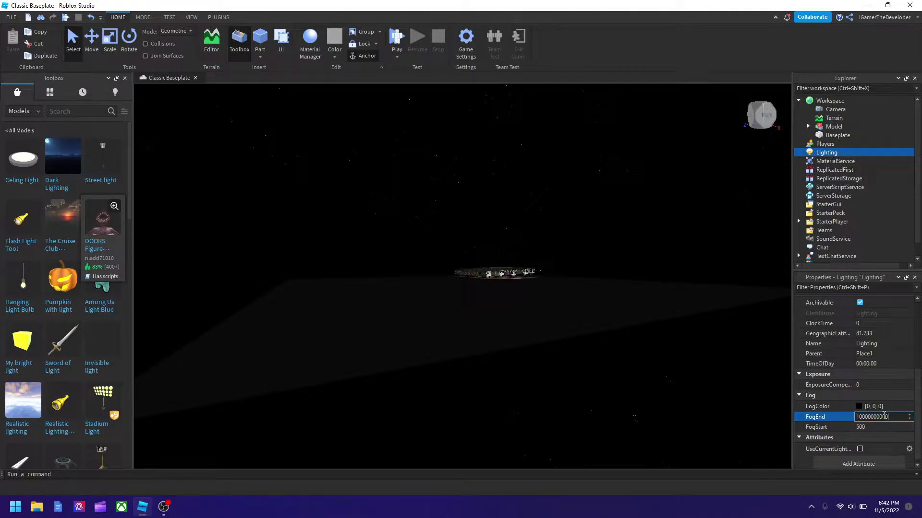
pyautogui.moveTo(379, 311); pyautogui.dragTo(379, 315, button='right')
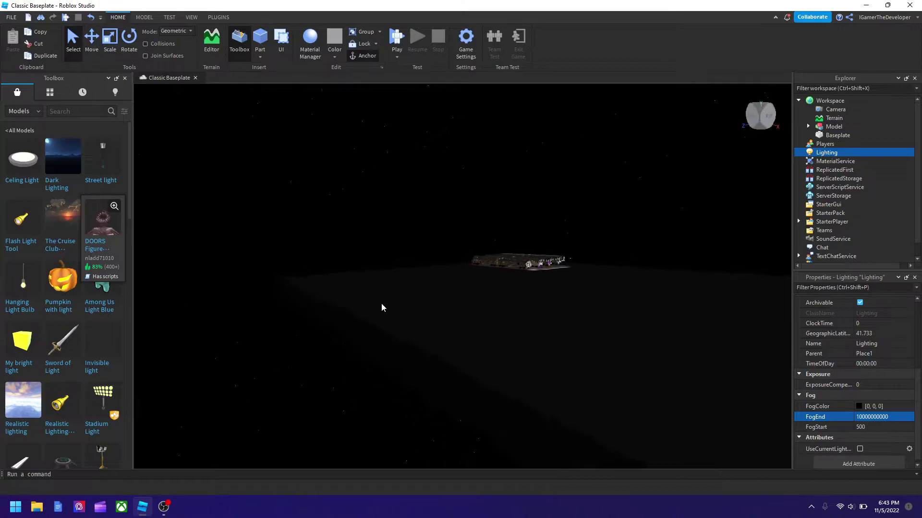
# Step: Insert the Toolbox's Realistic Lighting Flashlight as a tool in StarterPack
pyautogui.moveTo(379, 315); pyautogui.dragTo(53, 63, button='right')
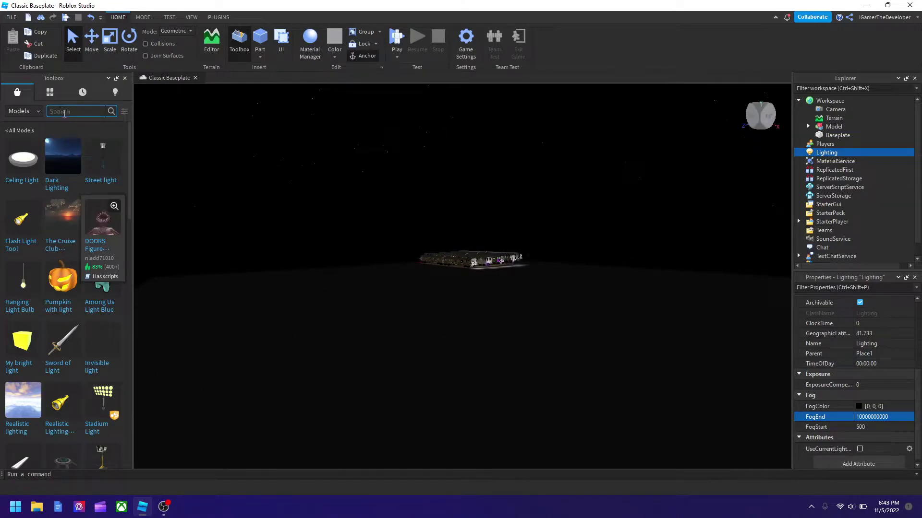
pyautogui.write('flashlight')
pyautogui.press('Return')
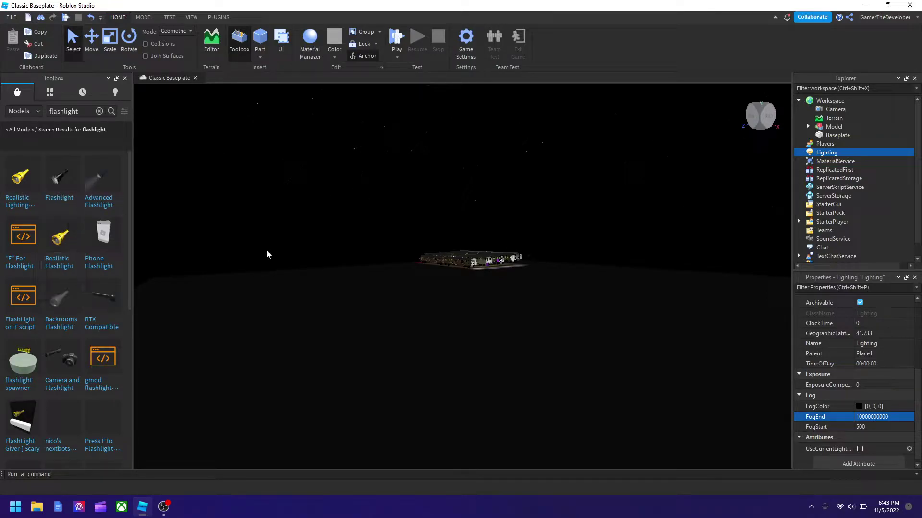
pyautogui.moveTo(267, 255); pyautogui.dragTo(250, 288, button='right')
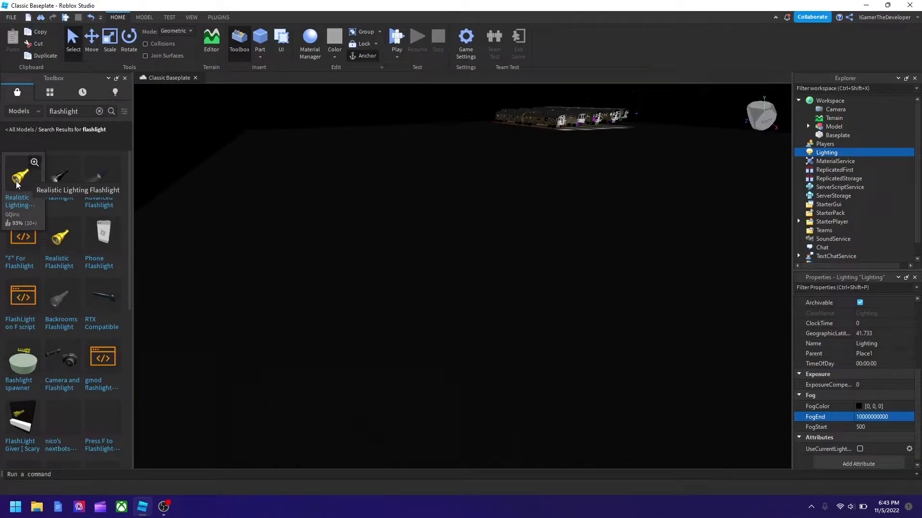
pyautogui.click(26, 182)
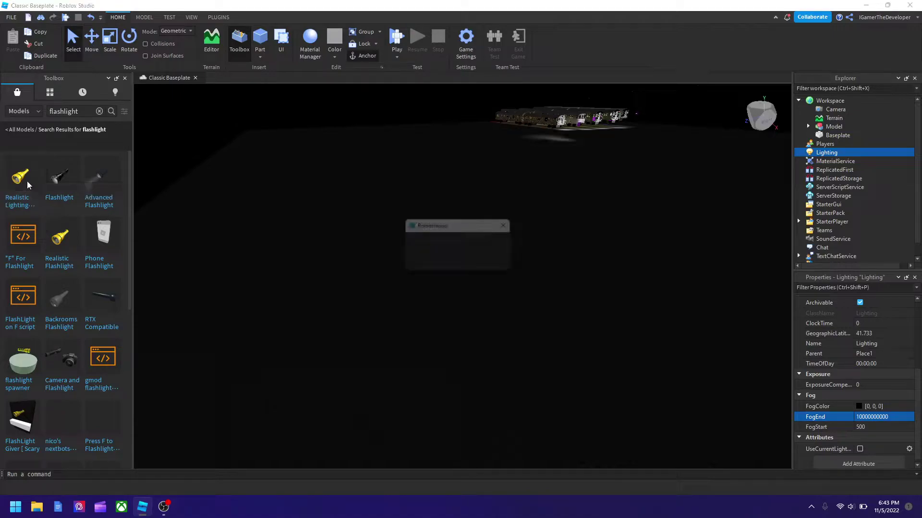
pyautogui.click(457, 263)
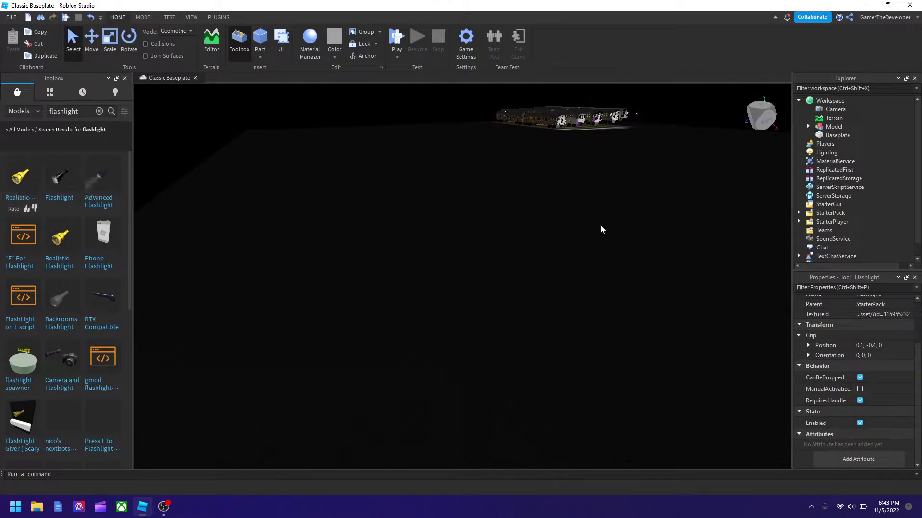
pyautogui.moveTo(639, 191); pyautogui.dragTo(638, 190, button='right')
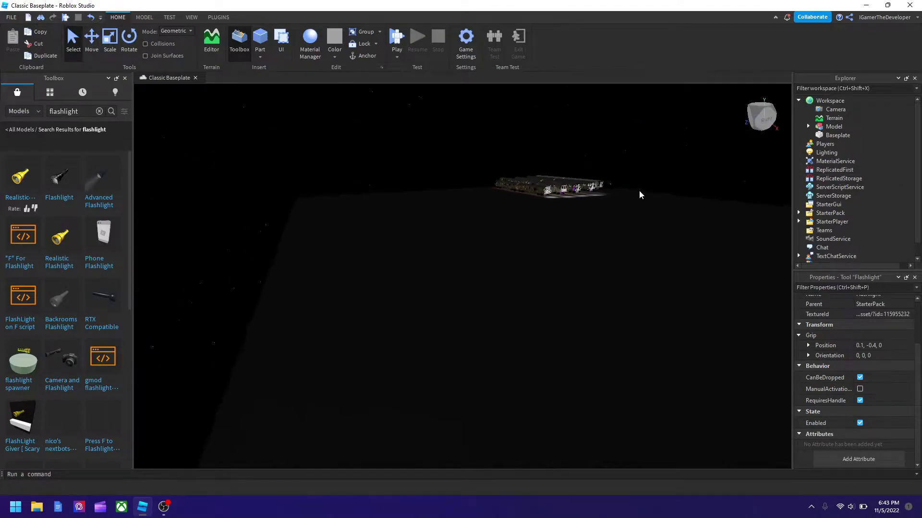
# Step: Start a playtest, clear the on-screen messages, and toggle the flashlight on and off
pyautogui.click(396, 38)
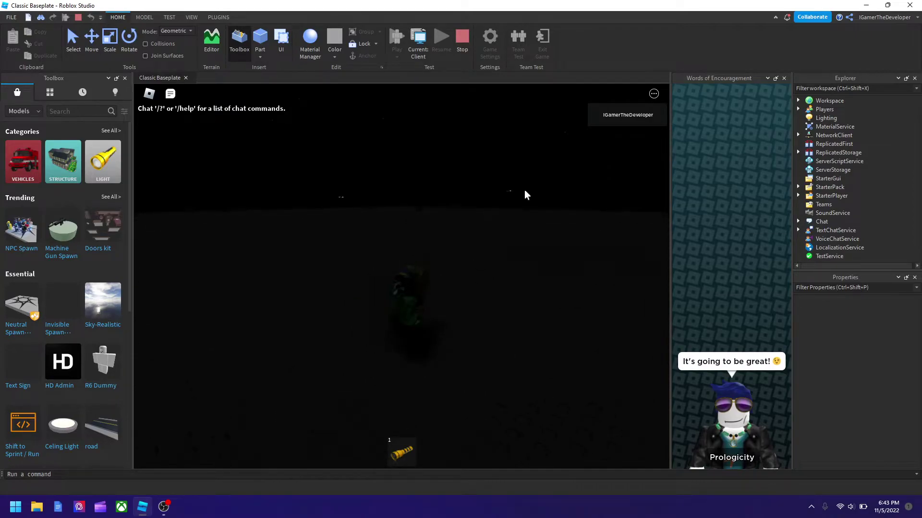
pyautogui.click(785, 78)
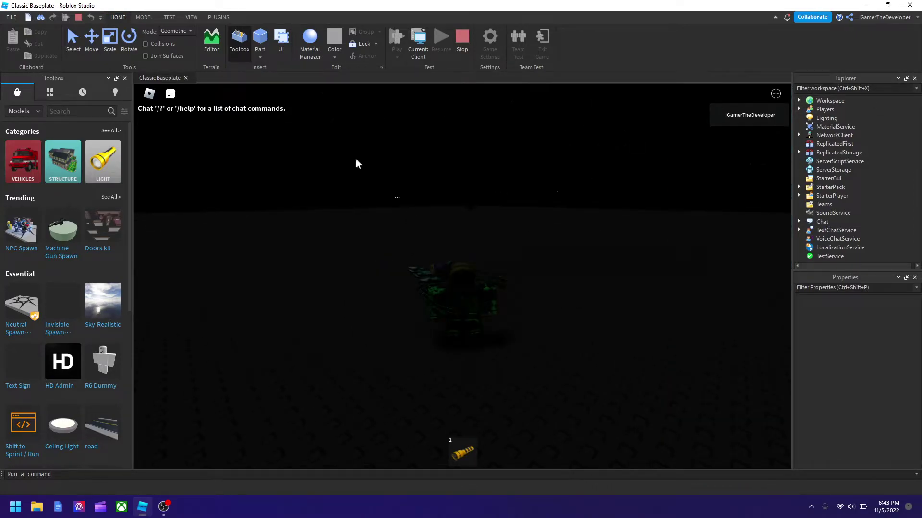
pyautogui.click(170, 93)
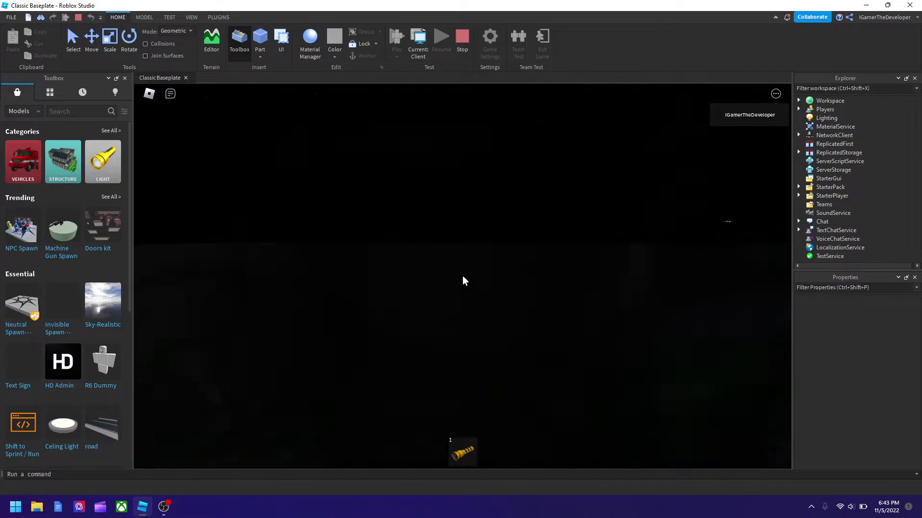
pyautogui.press('1')
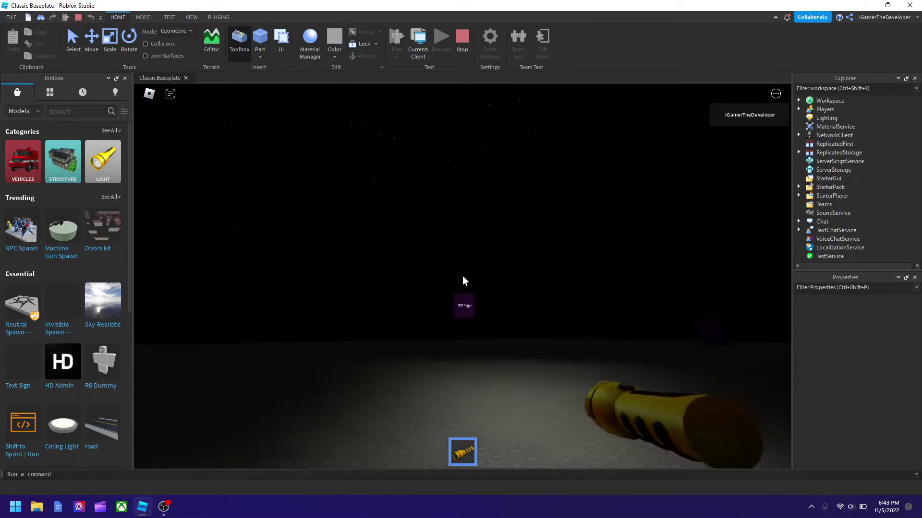
pyautogui.press('1')
# Step: Walk the character to the subway cars and jump onto a car roof
pyautogui.press('w')
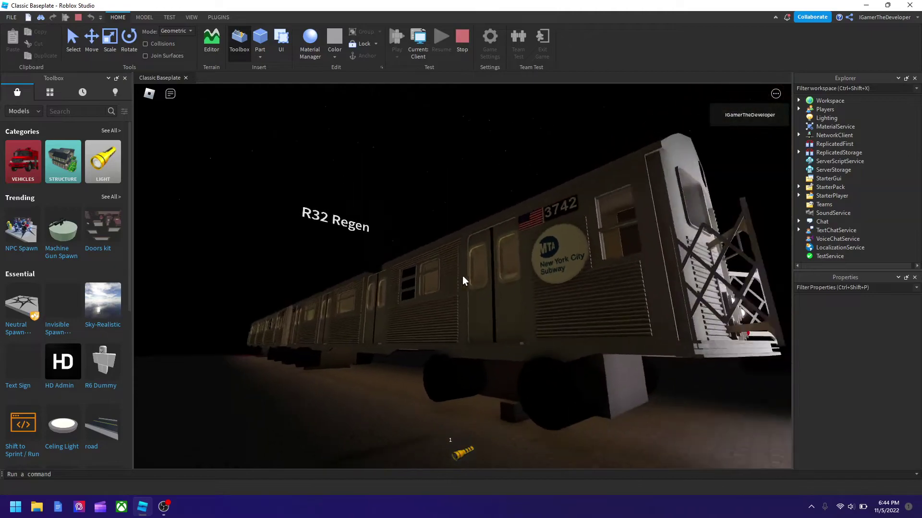
pyautogui.scroll(-5, 463, 281)
pyautogui.scroll(-4, 465, 283)
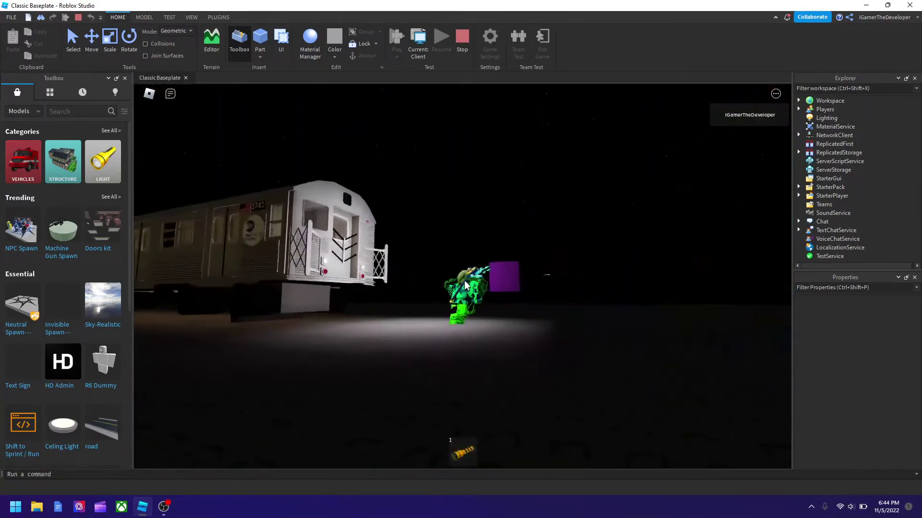
pyautogui.moveTo(464, 287); pyautogui.dragTo(464, 287, button='right')
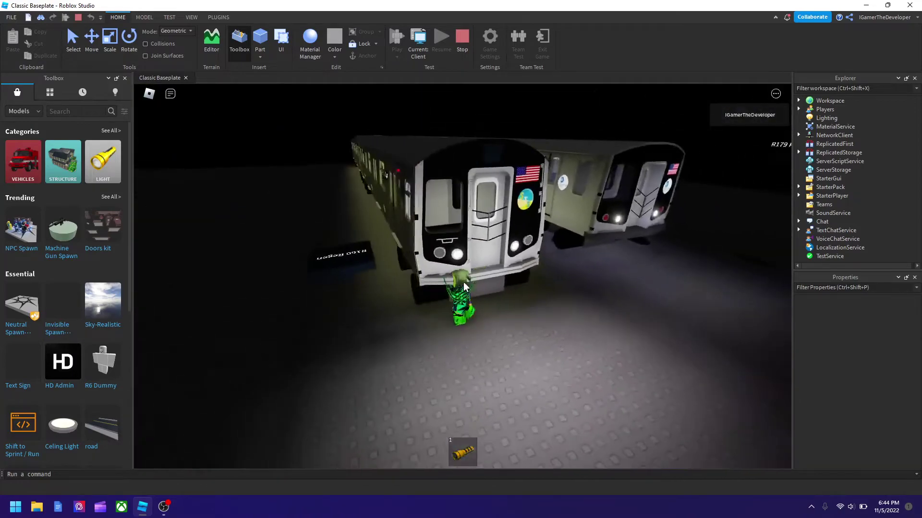
pyautogui.press('w')
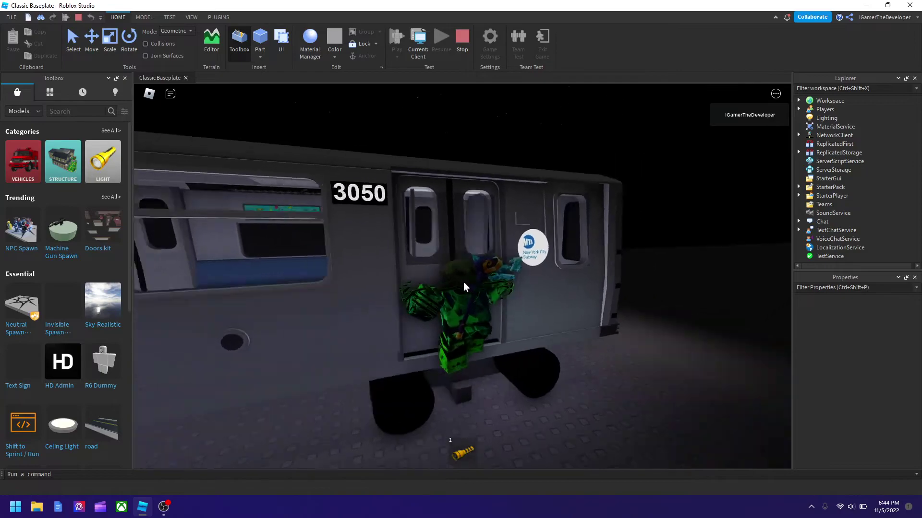
pyautogui.press('space')
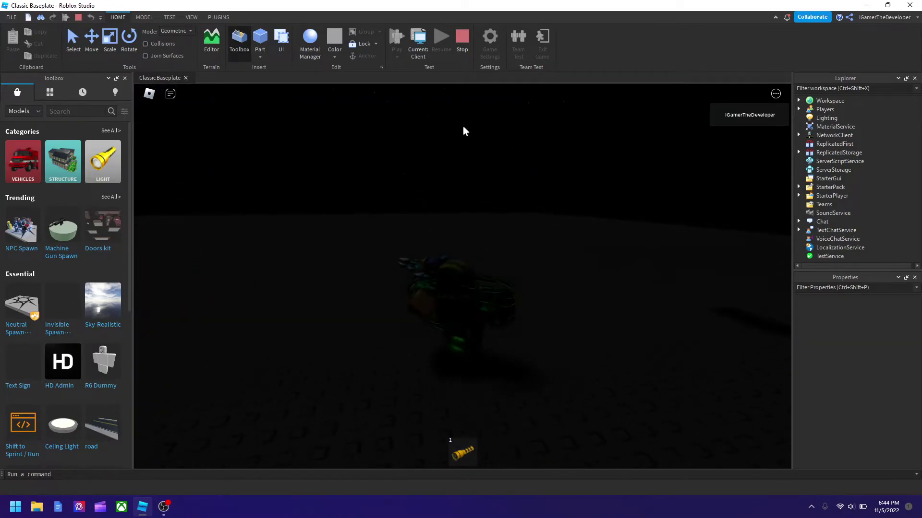
# Step: Stop the playtest and search the Toolbox for 'big house'
pyautogui.click(460, 52)
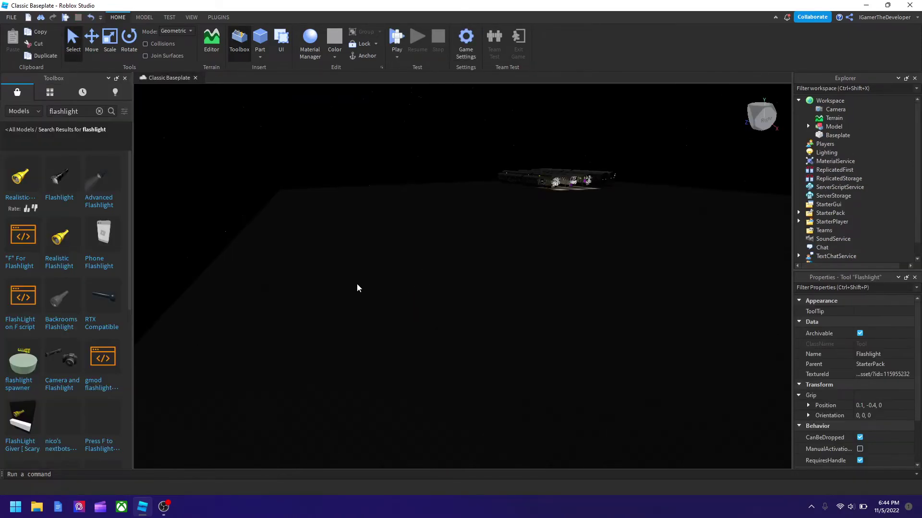
pyautogui.click(20, 100)
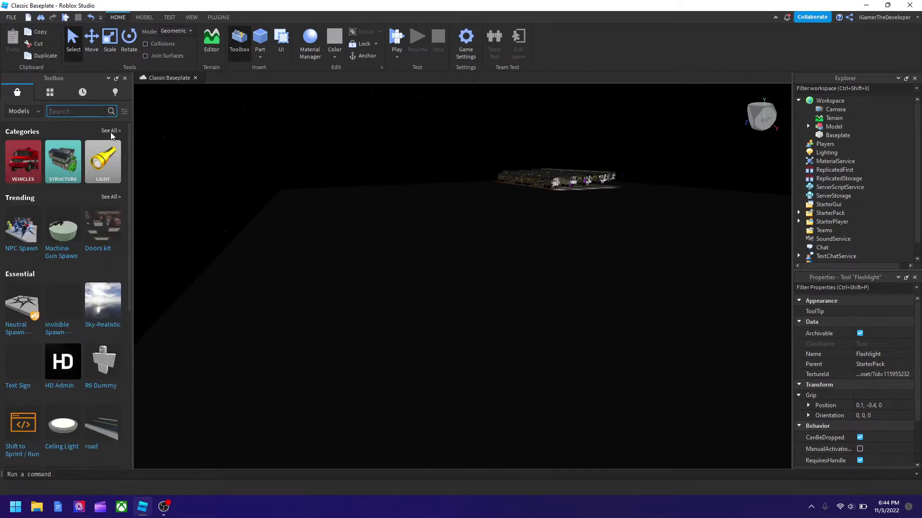
pyautogui.write('big hous')
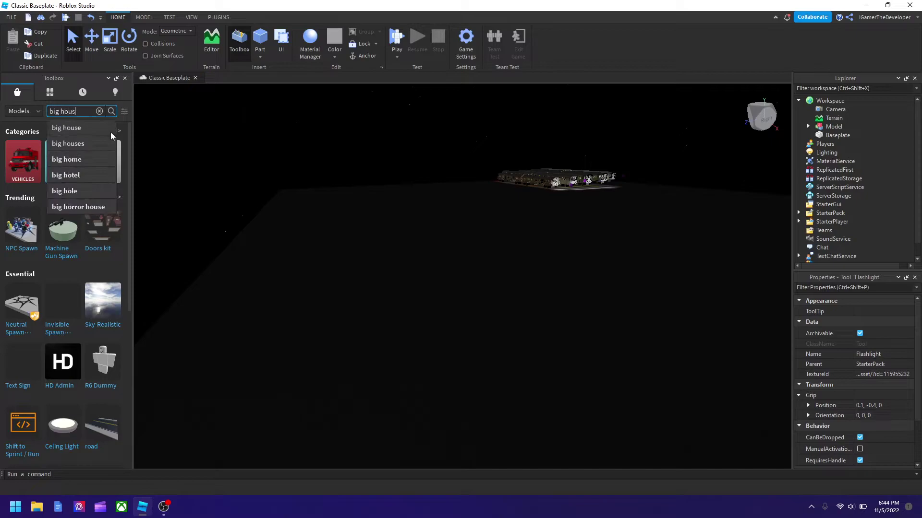
pyautogui.write('e')
pyautogui.press('Return')
# Step: Insert the big mansion house model, accepting the script warning
pyautogui.scroll(10, 429, 201)
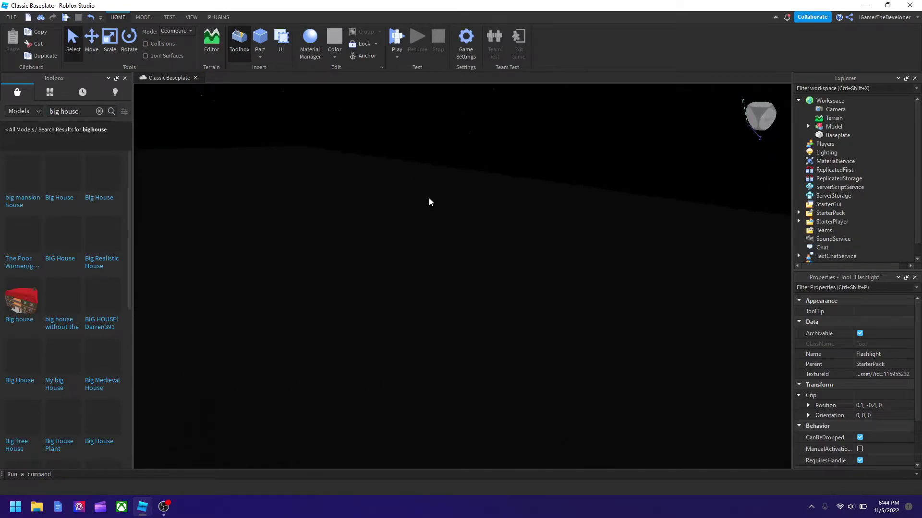
pyautogui.scroll(3, 429, 202)
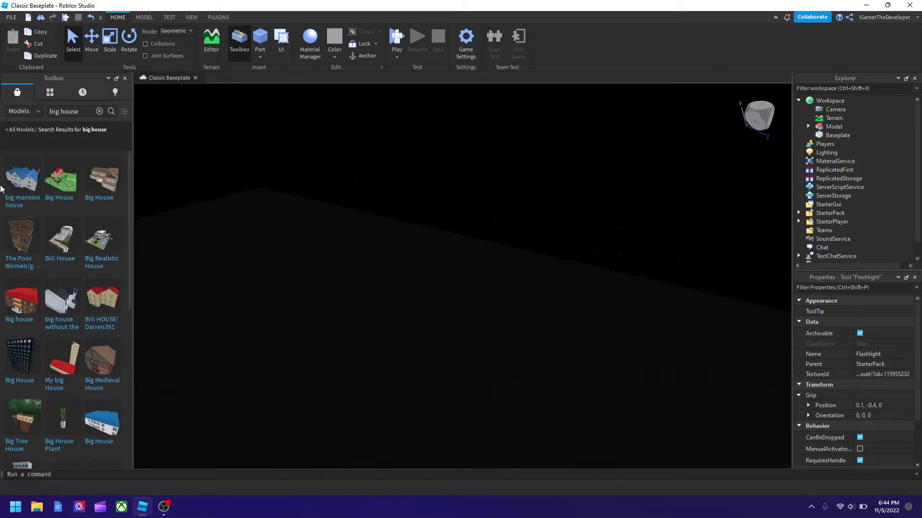
pyautogui.click(21, 183)
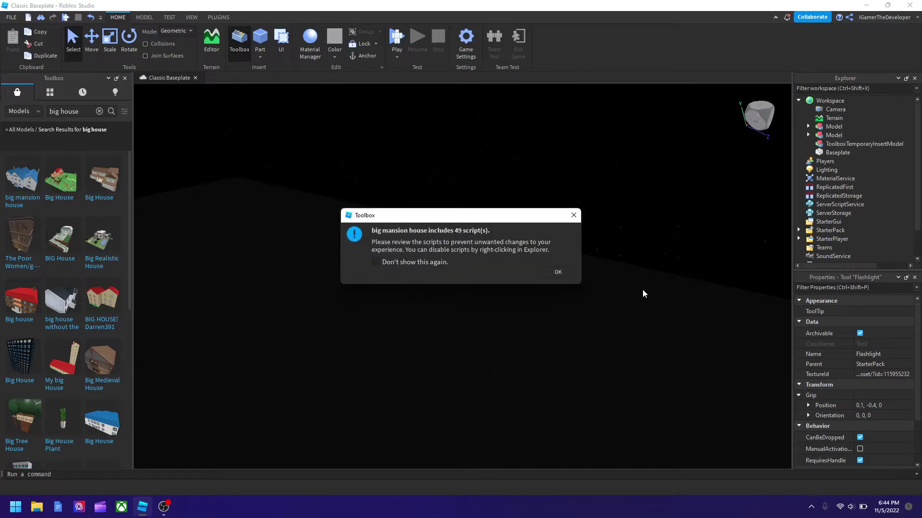
pyautogui.click(556, 272)
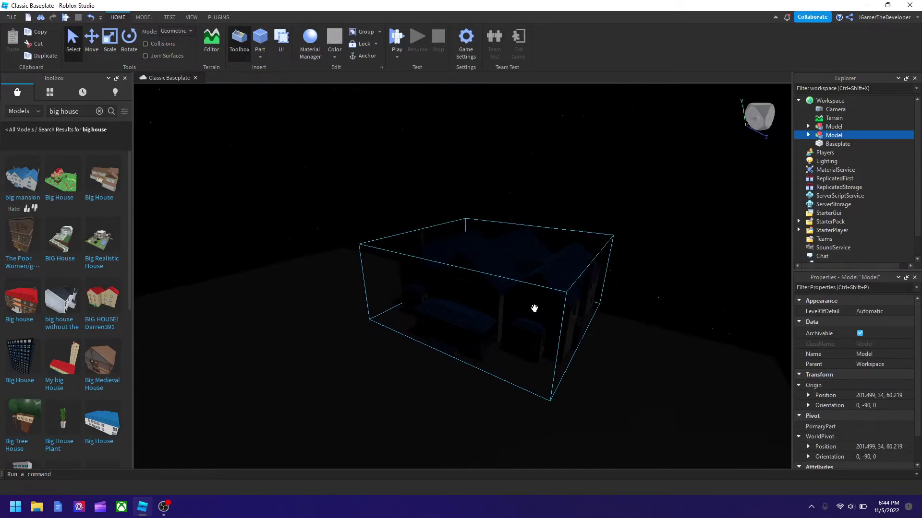
pyautogui.scroll(3, 534, 308)
pyautogui.moveTo(535, 309); pyautogui.dragTo(523, 295, button='right')
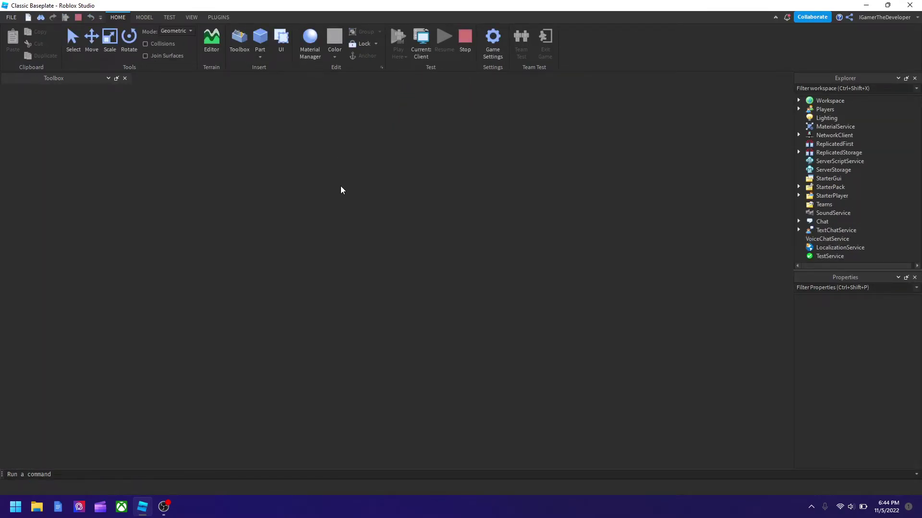
# Step: Toggle the flashlight on and off to compare the room's darkness, ending with it on
pyautogui.press('1')
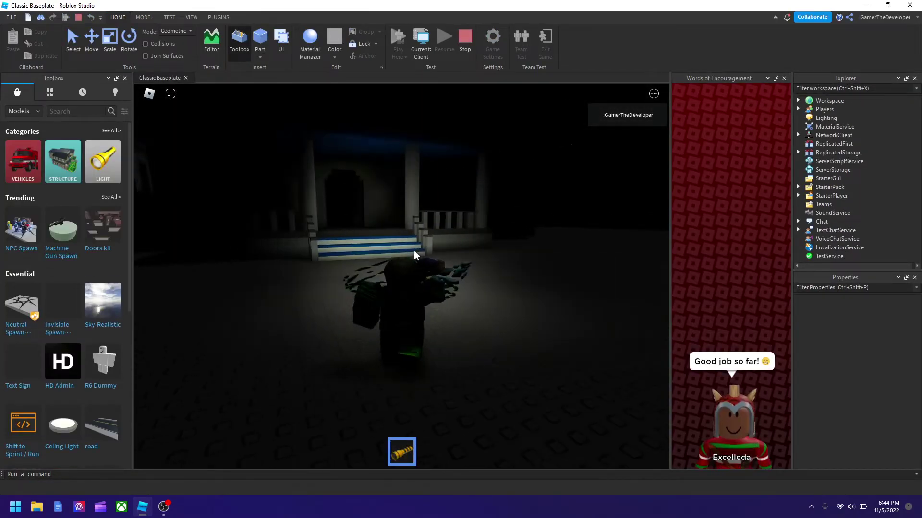
pyautogui.scroll(5, 401, 276)
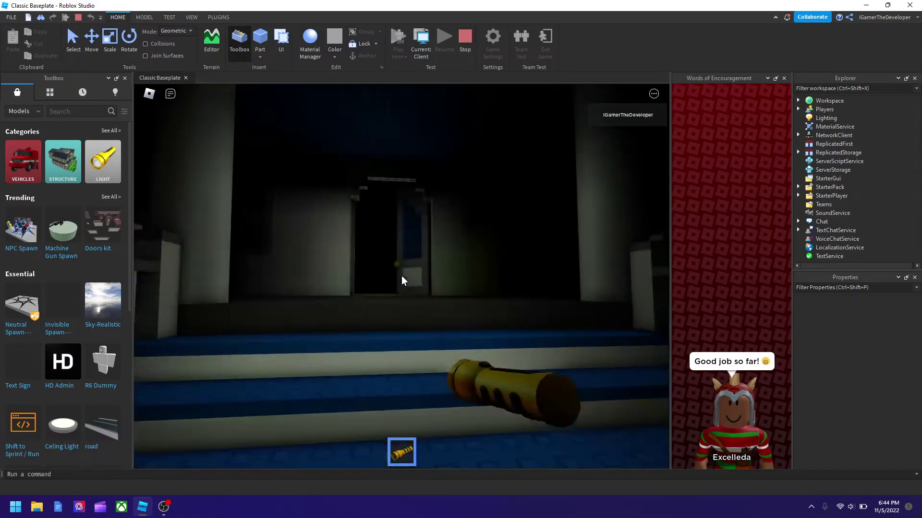
pyautogui.press('1')
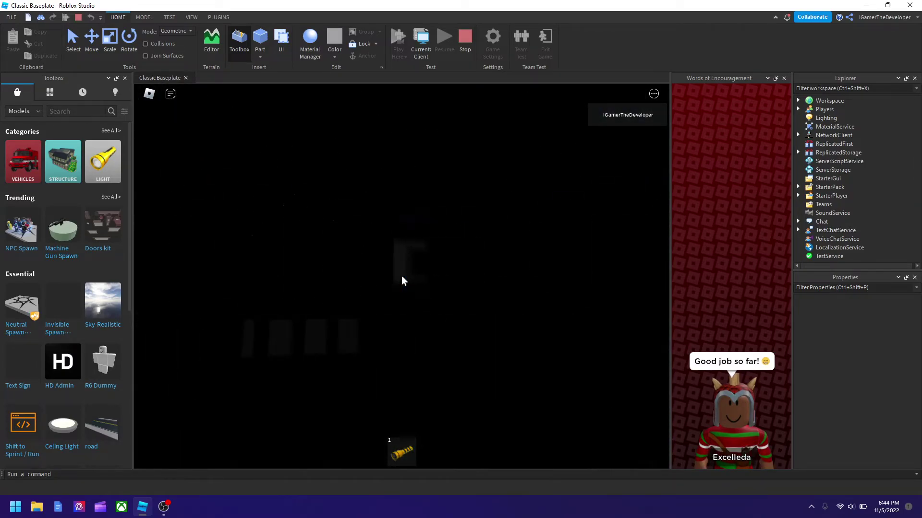
pyautogui.press('1')
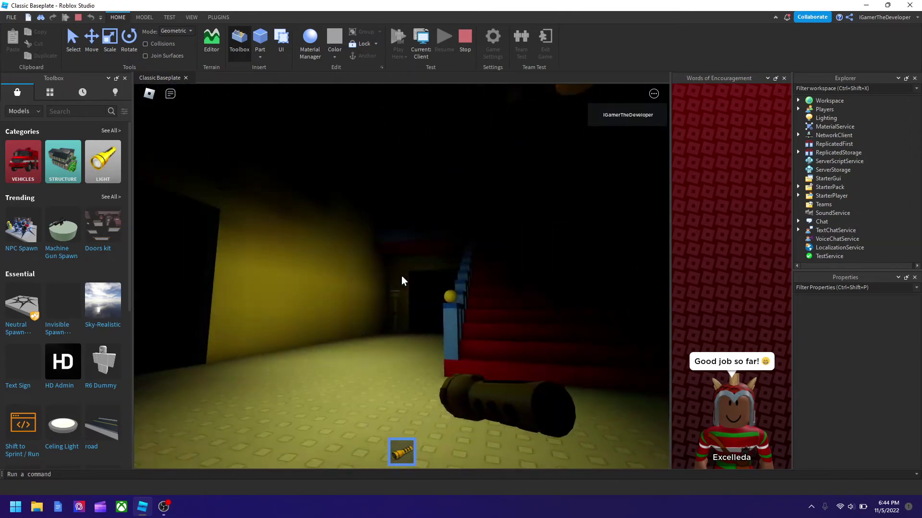
pyautogui.press('1')
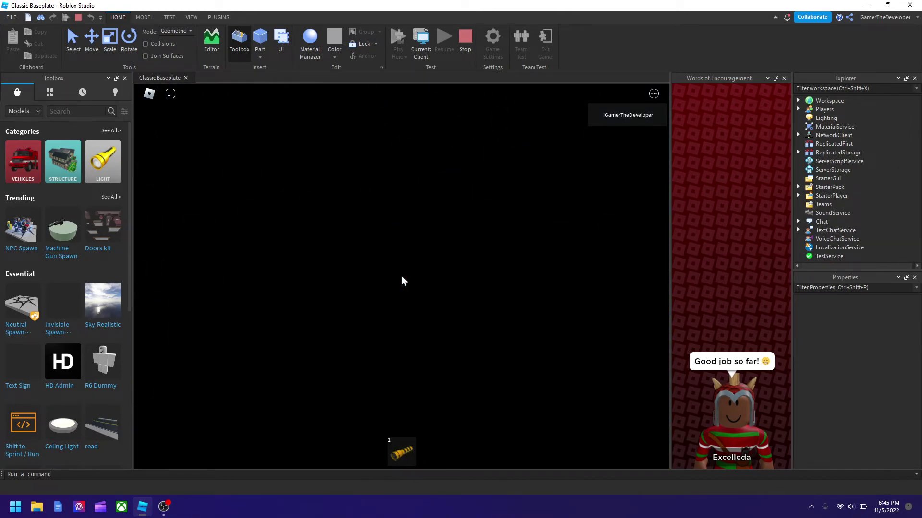
pyautogui.press('1')
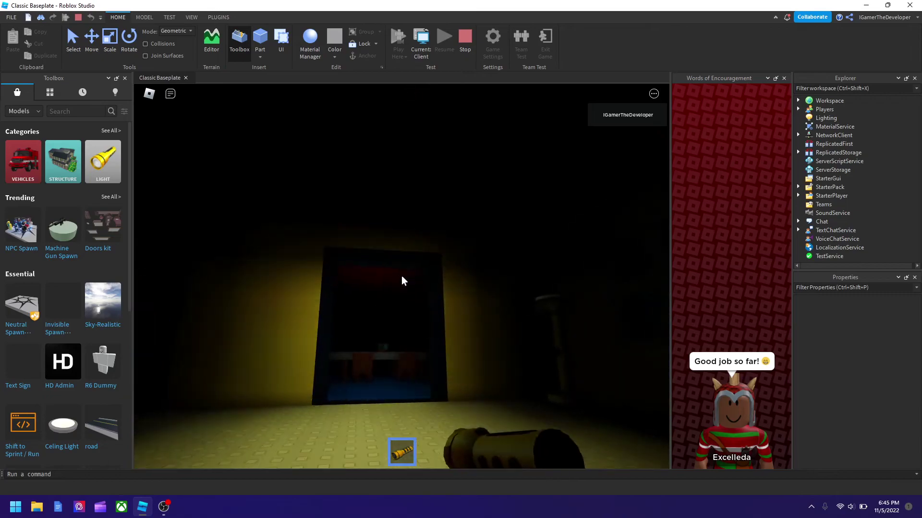
# Step: Walk through the corridor past the red staircase into the room with the table
pyautogui.press('w')
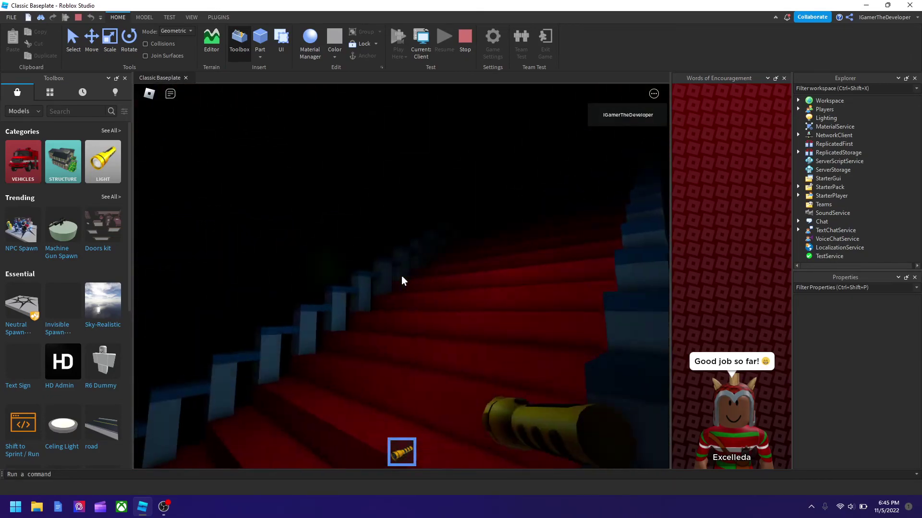
pyautogui.press('w')
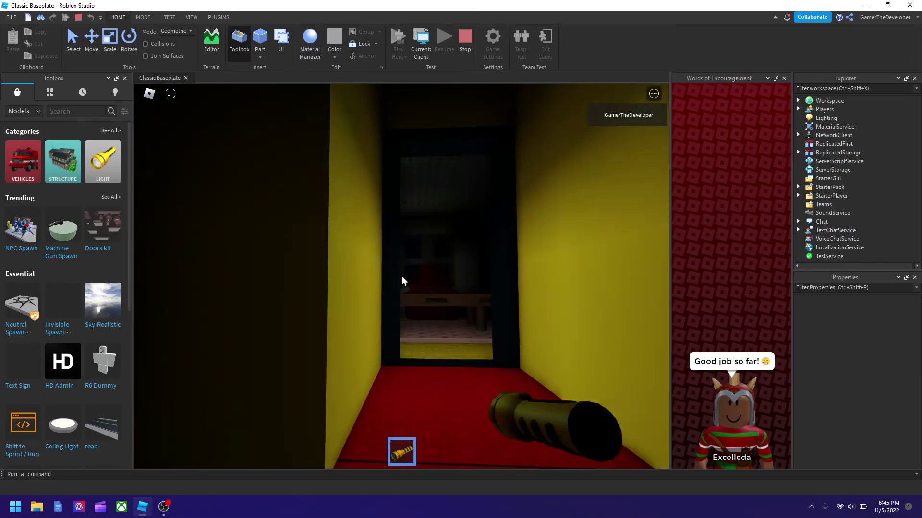
pyautogui.press('w')
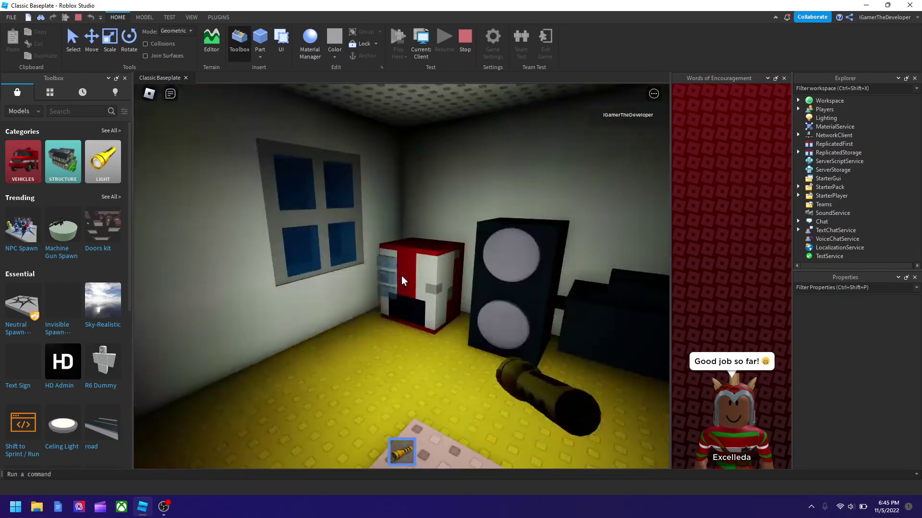